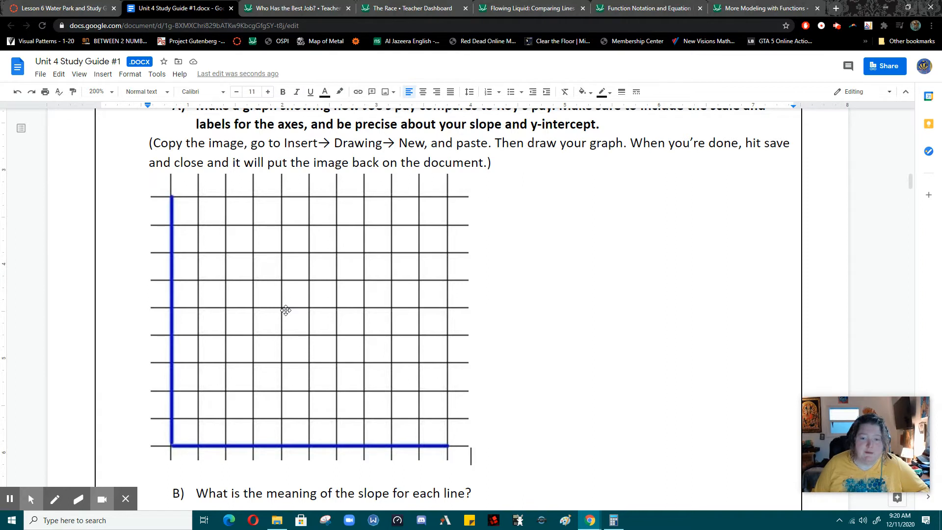
Copy the blank grid image into a new drawing and enlarge it to about 8 inches wide.
click(285, 311)
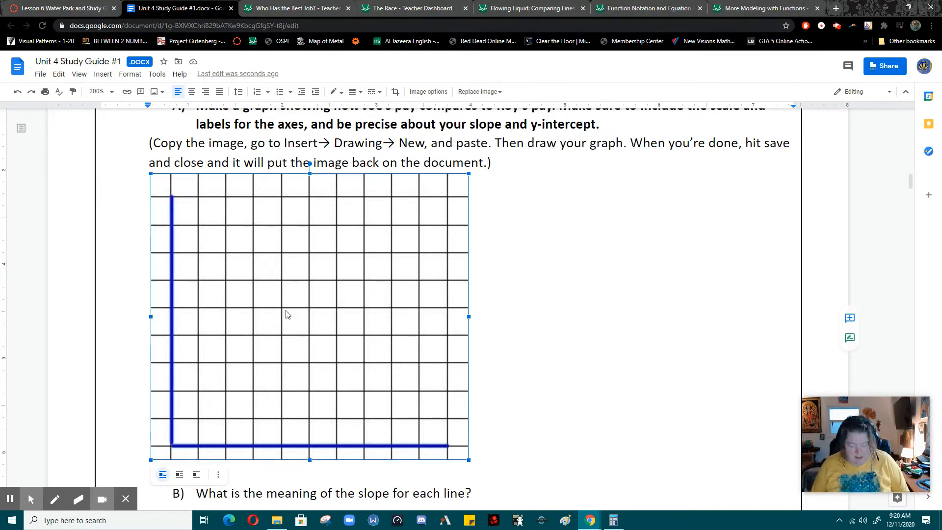
click(100, 77)
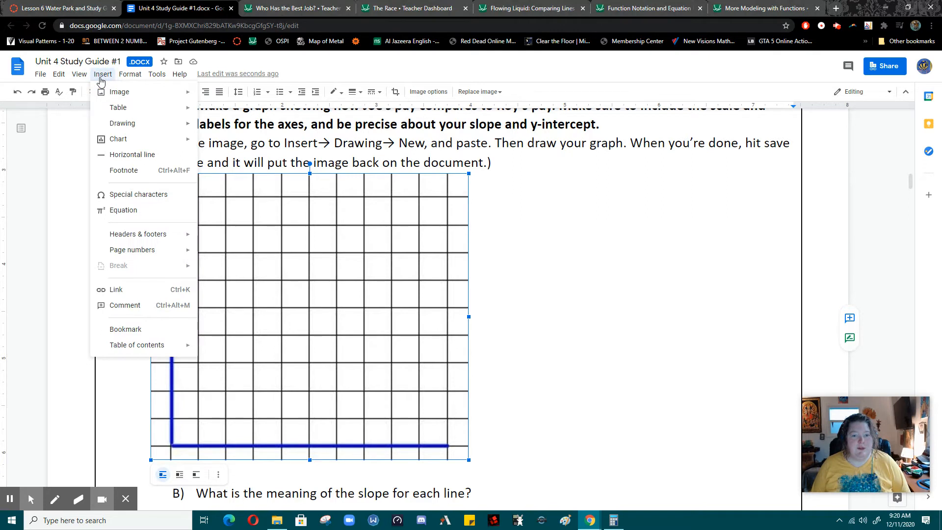
mouse_move(123, 123)
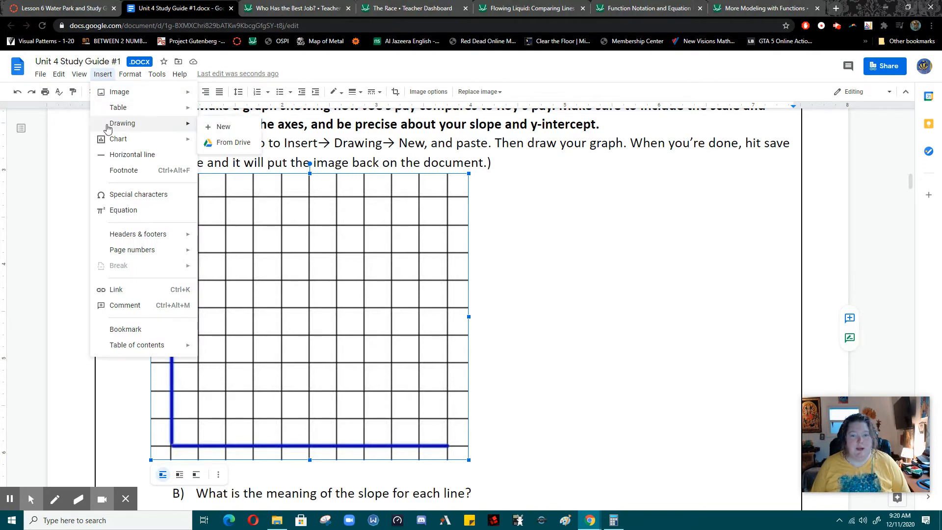
click(237, 129)
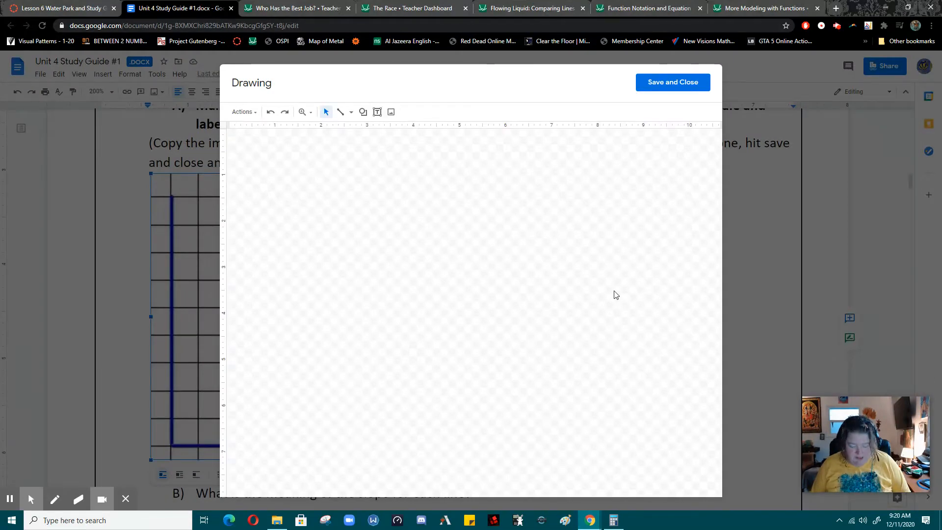
key(ctrl+v)
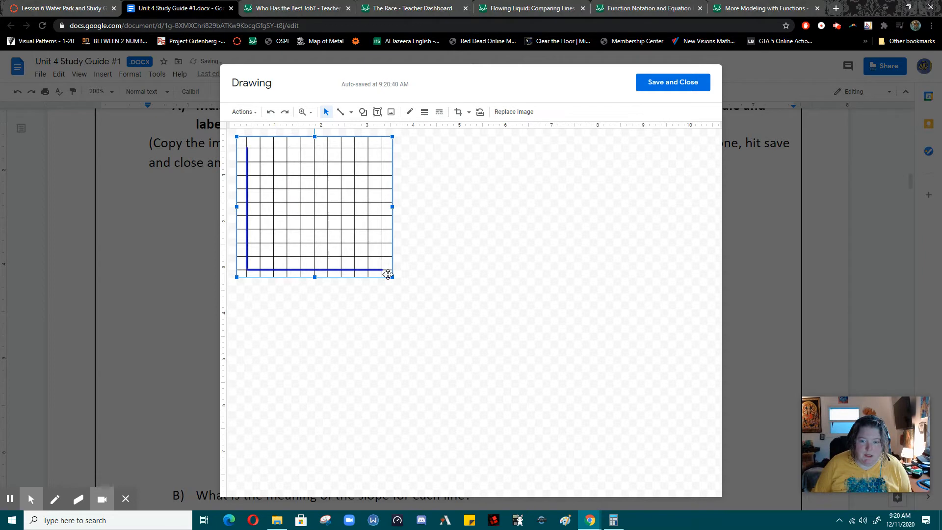
drag(393, 276, 608, 445)
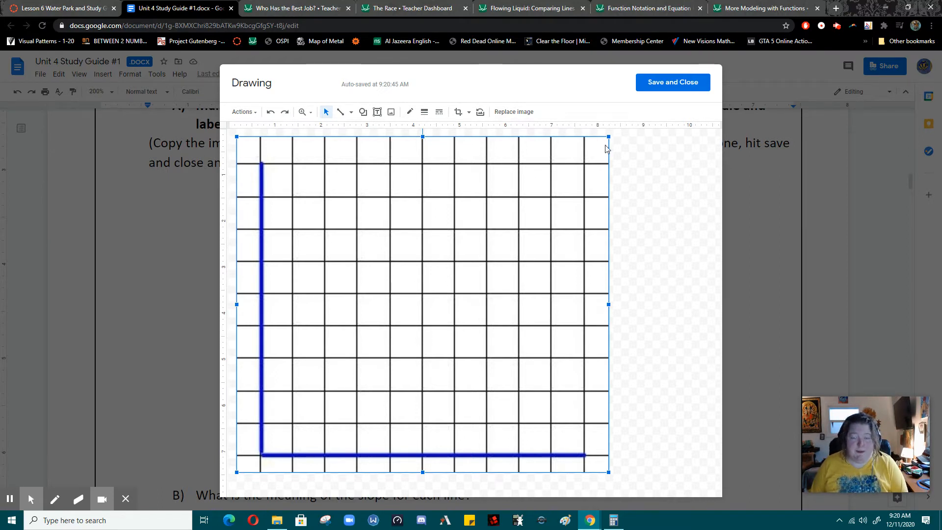
Add a text box about 4 inches wide below the horizontal axis and set its font to Bowlby One SC, size 20.
click(378, 112)
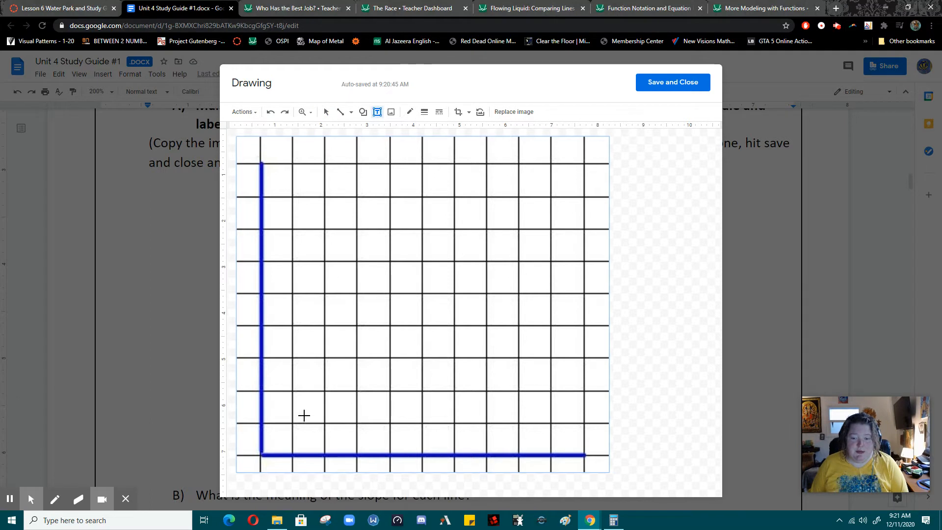
drag(322, 459, 512, 488)
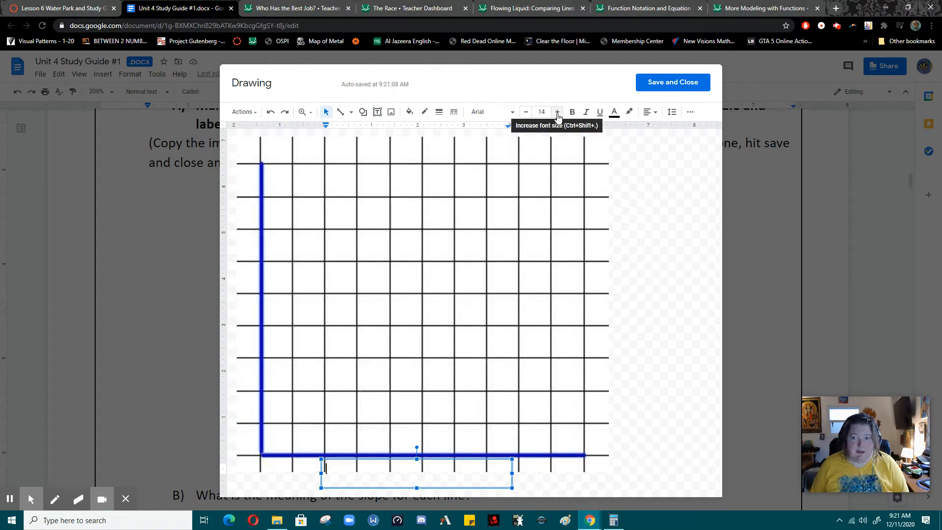
click(513, 114)
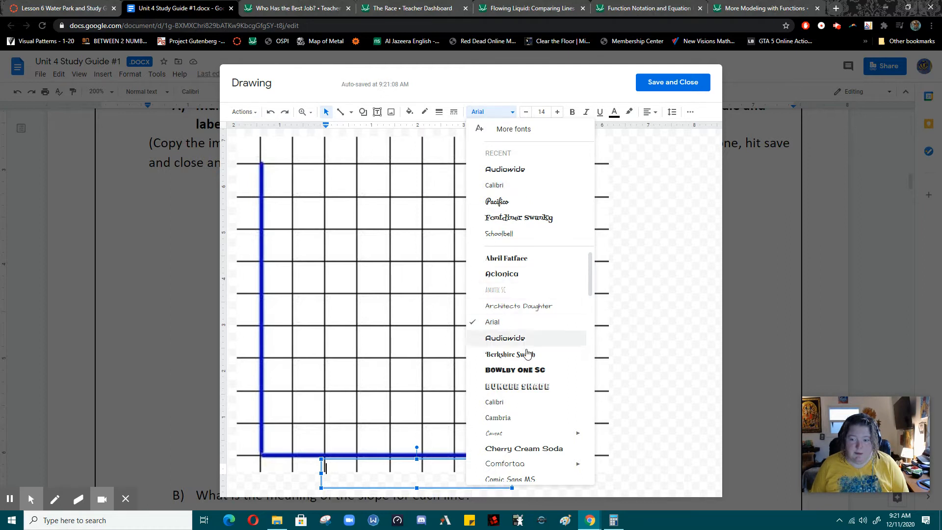
click(513, 369)
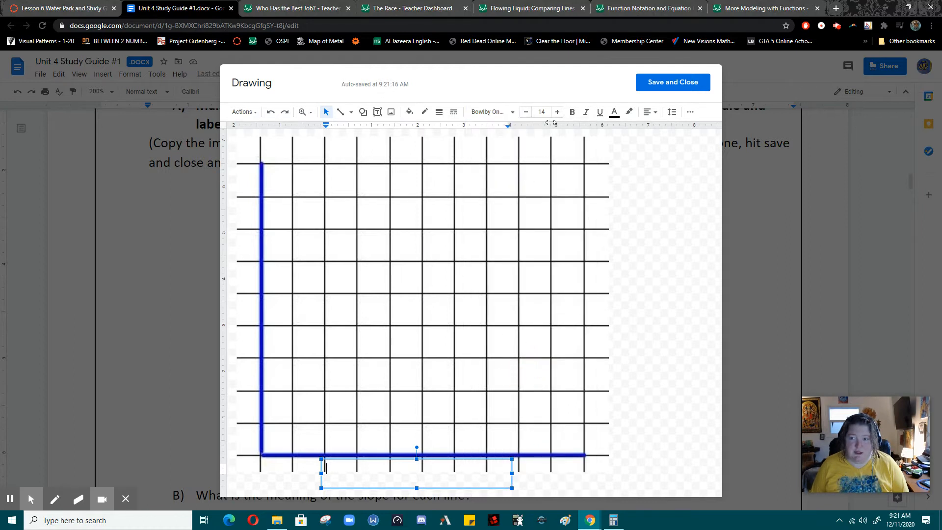
click(555, 112)
click(558, 112)
click(558, 112)
click(557, 112)
click(558, 112)
click(558, 113)
Enter "Hours worked" as the horizontal axis label.
text(Hours Wokr)
key(BackSpace)
key(BackSpace)
text(rked)
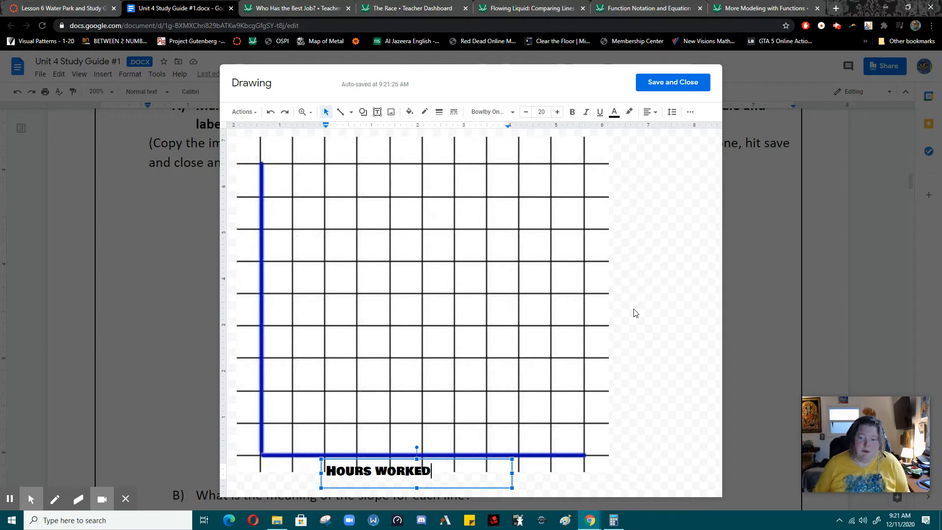
Add a narrow text box about 5 inches tall beside the vertical axis, using Bowlby One SC at size 20.
click(378, 113)
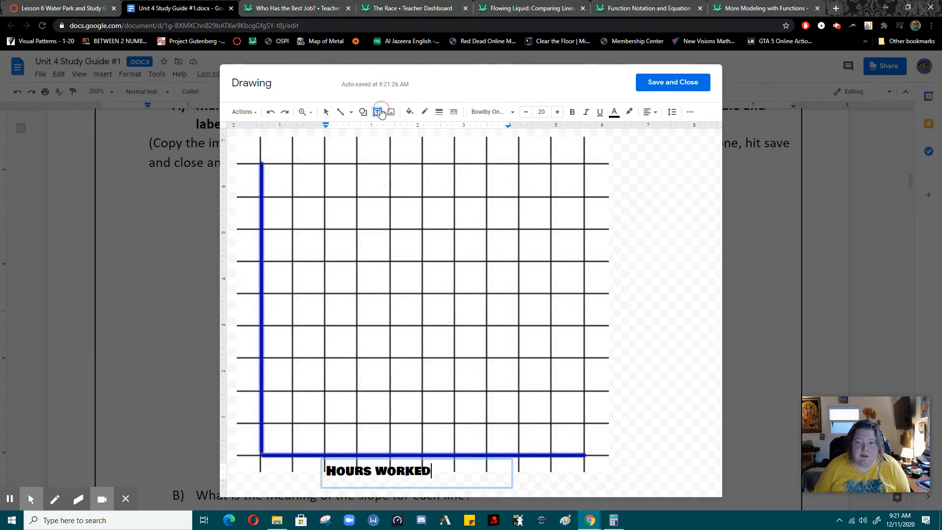
drag(235, 175, 254, 409)
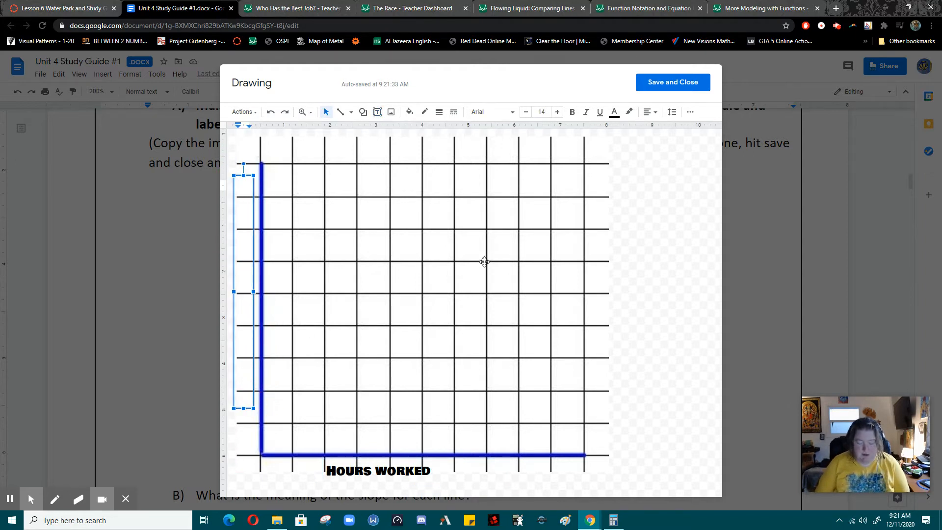
text(pay)
key(BackSpace)
key(BackSpace)
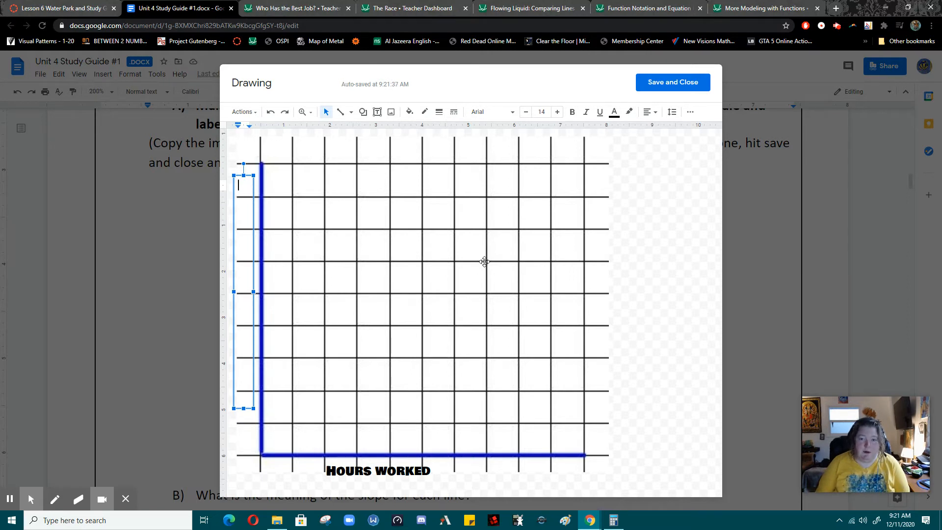
click(498, 113)
click(513, 169)
click(558, 112)
click(557, 112)
click(558, 112)
click(558, 113)
click(558, 113)
click(559, 113)
Enter "PAYCHECK$" as the vertical axis label, reading downward one letter per line.
text(PAYCHECKIN)
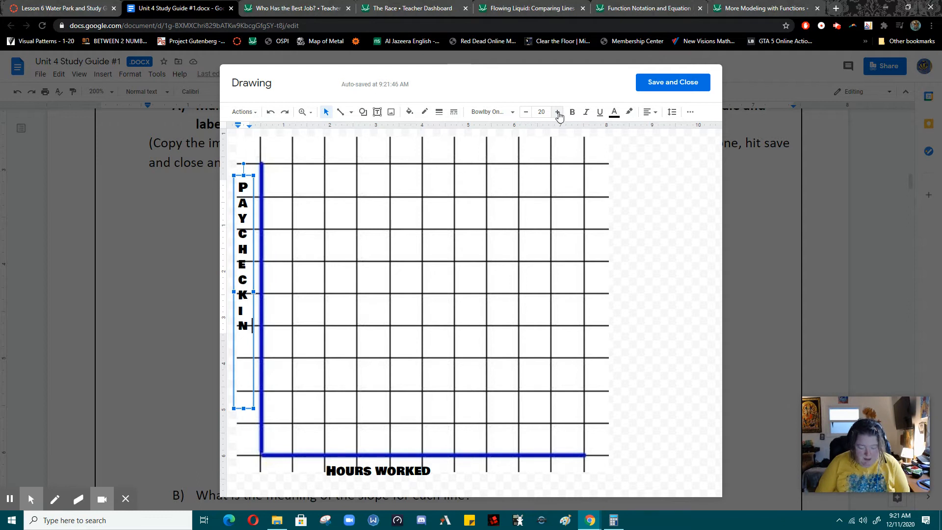
text(4)
key(BackSpace)
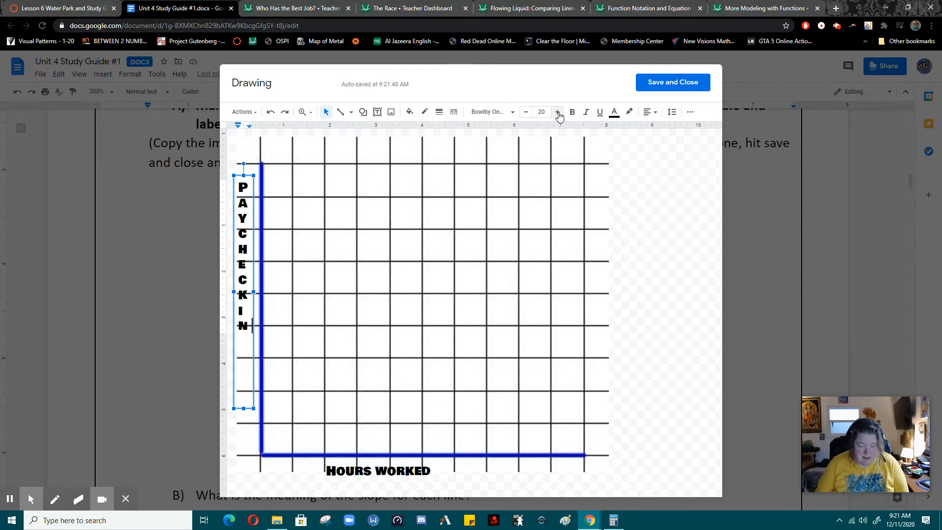
text($)
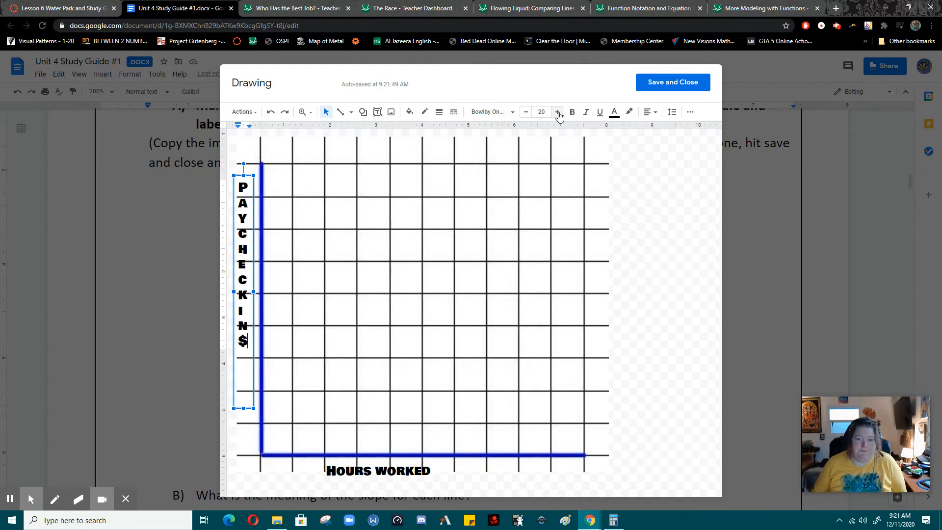
key(Left)
key(BackSpace)
key(BackSpace)
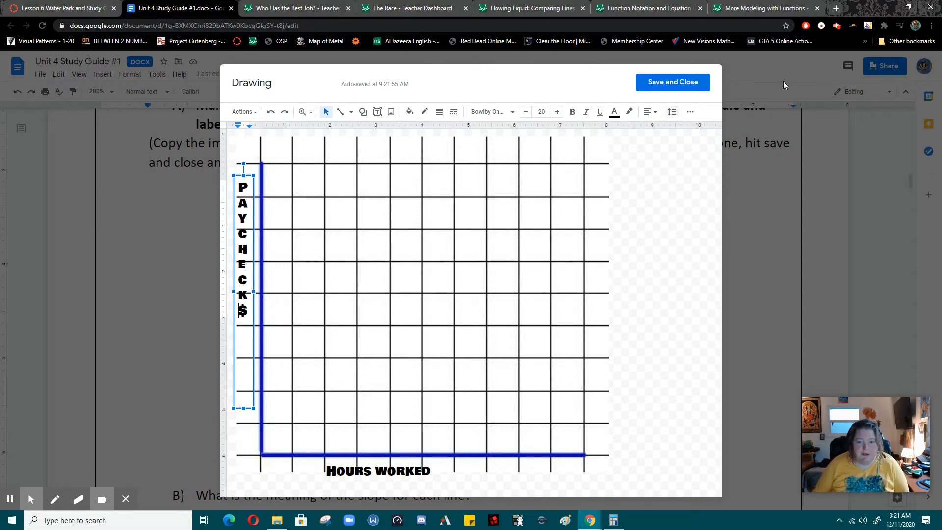
click(678, 268)
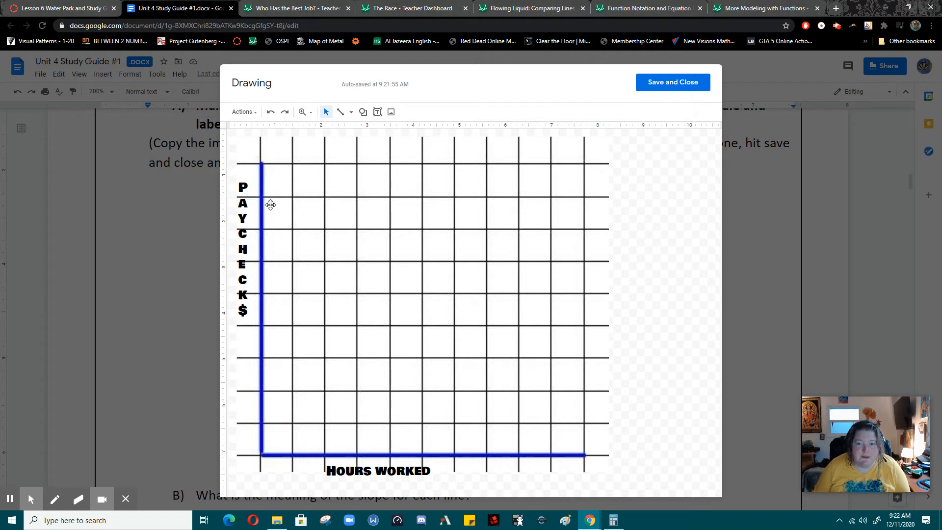
Add a text box about 7 inches wide along the horizontal axis line, with green text in Bowlby One SC.
click(377, 113)
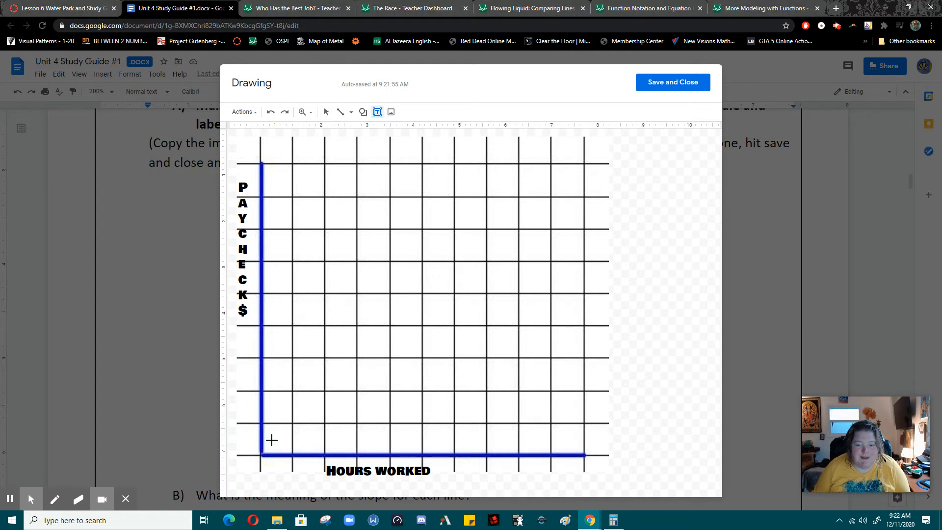
drag(266, 441, 597, 463)
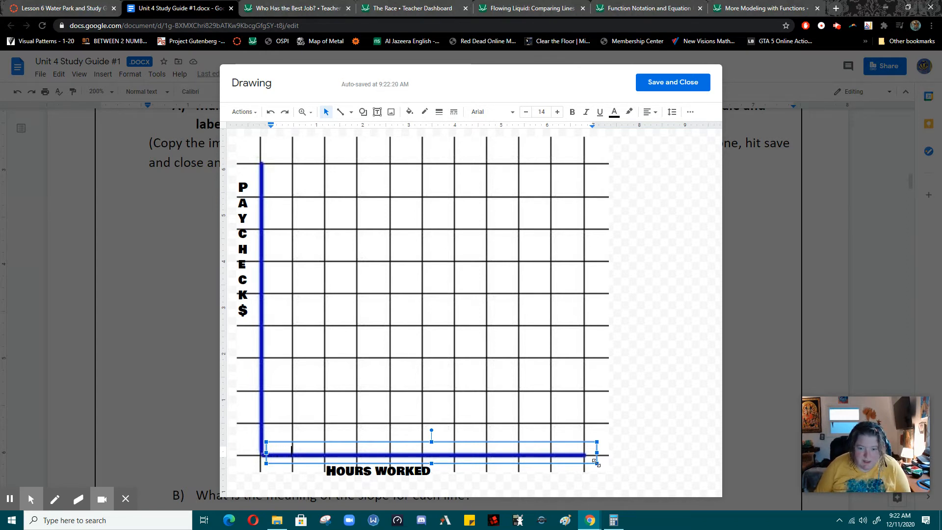
key(BackSpace)
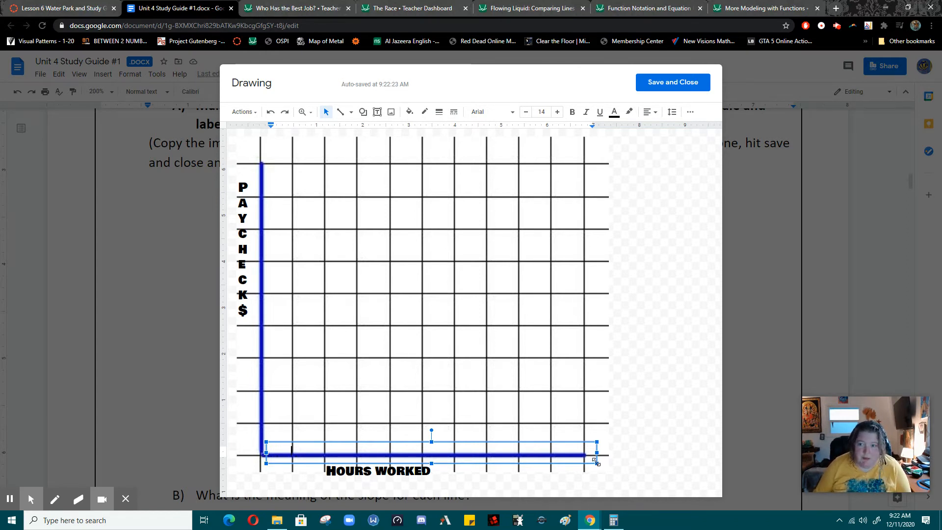
click(617, 114)
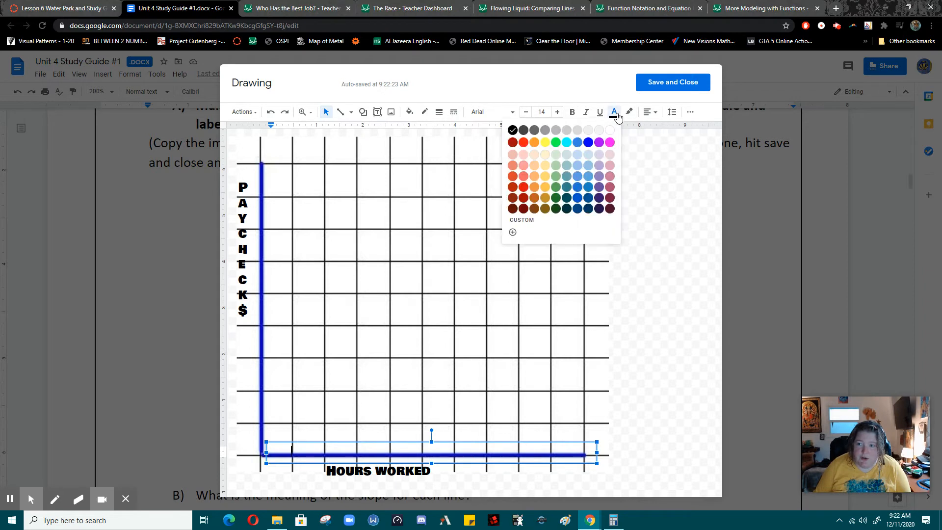
click(556, 142)
click(489, 112)
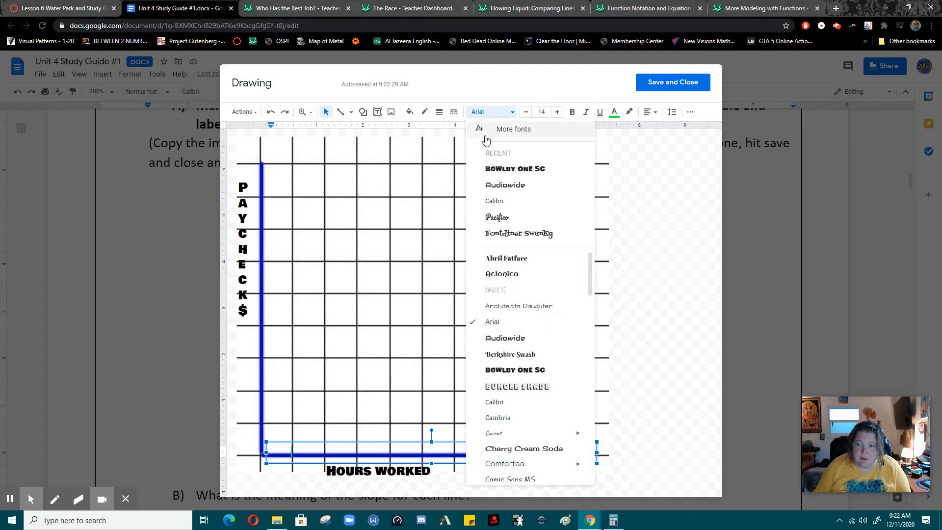
click(492, 168)
Number the horizontal axis from 1 to 10, spacing each number to line up with its vertical grid line.
text(1)
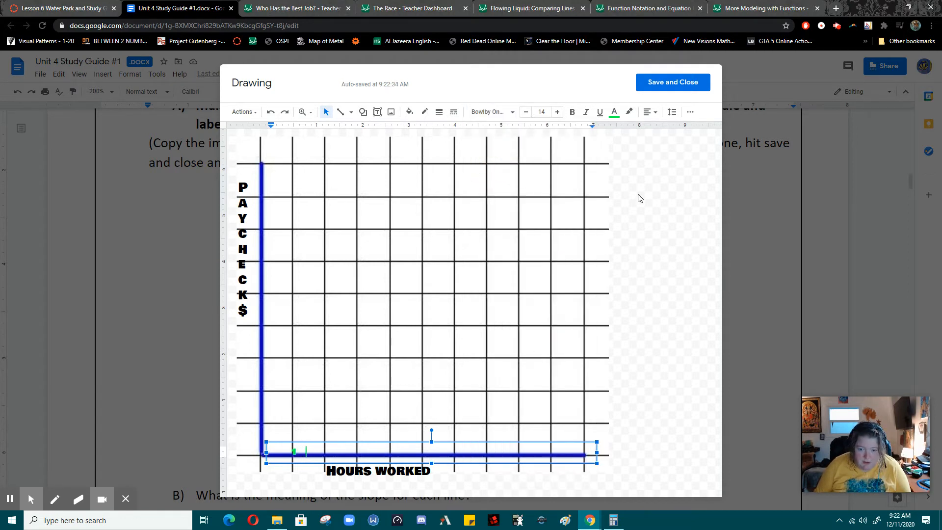
text(          2   )
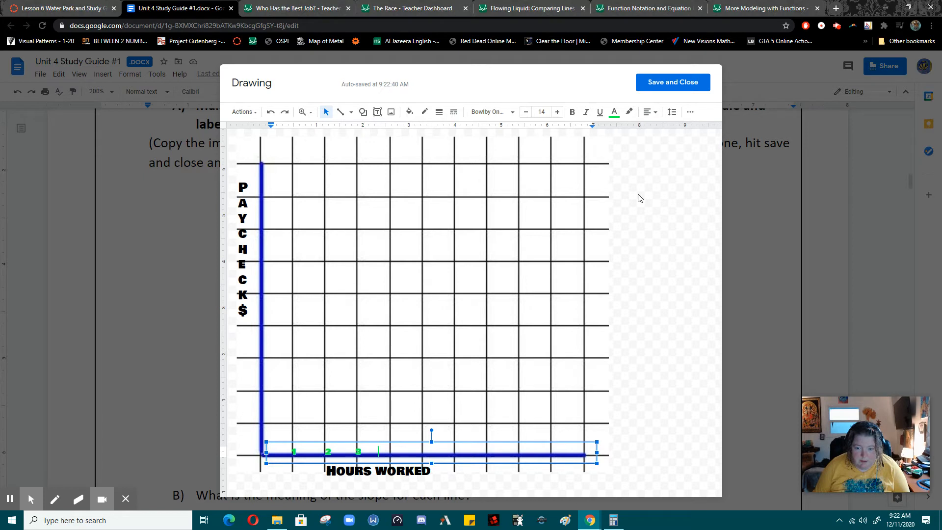
text(       3          4  )
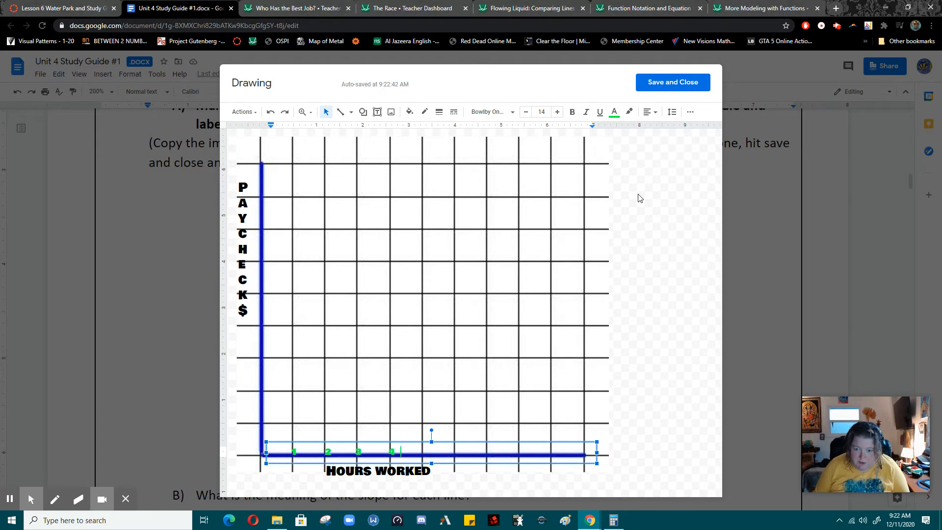
text(        5)
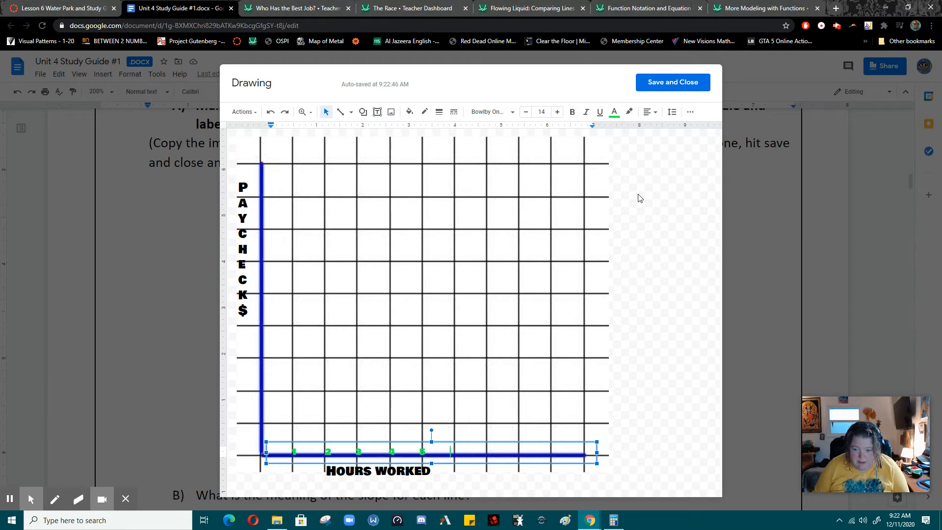
text(          6)
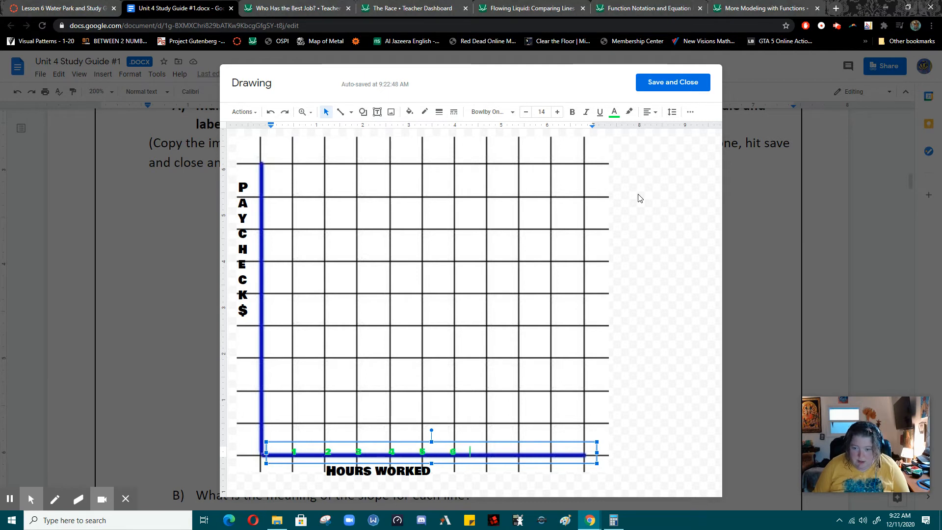
text(          7   )
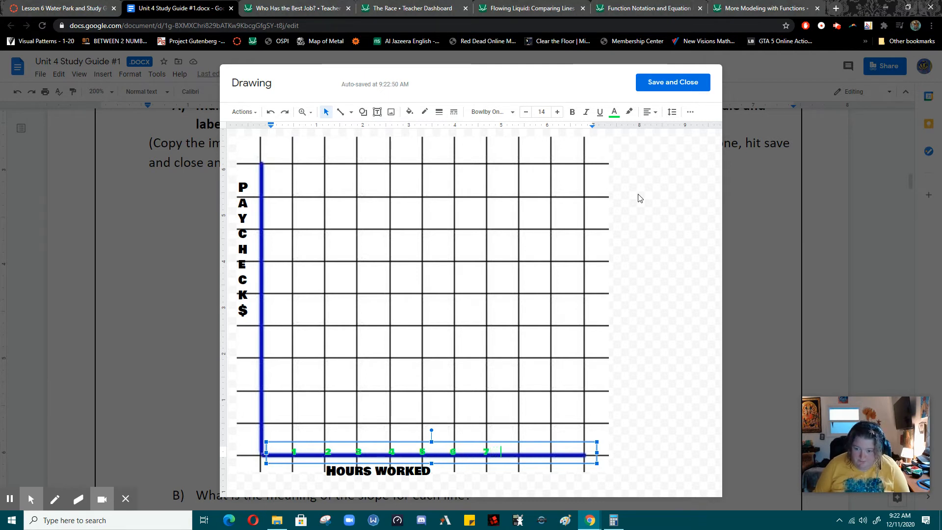
text(       8          )
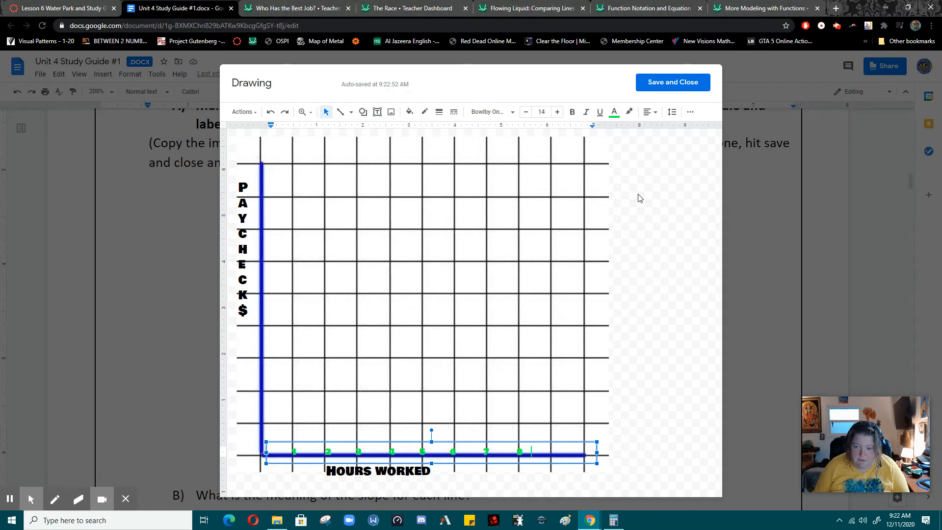
text(9          )
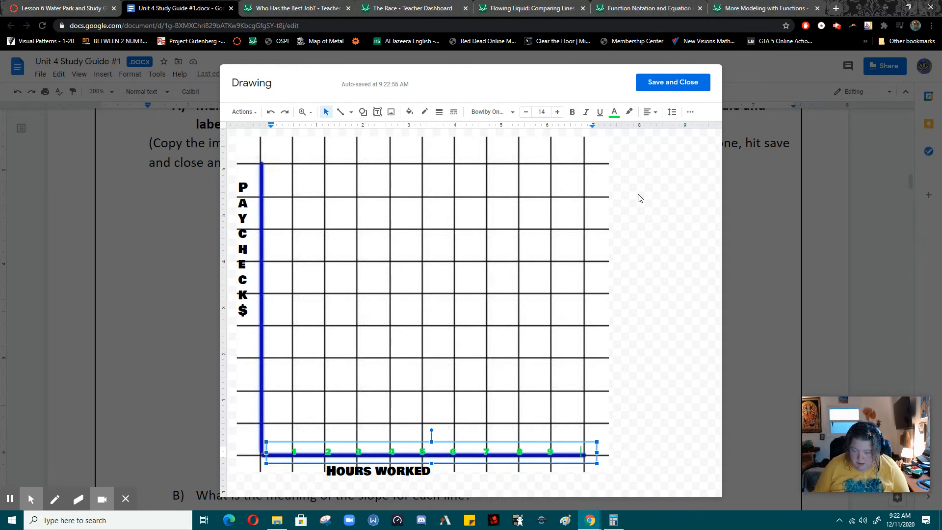
text(10)
key(BackSpace)
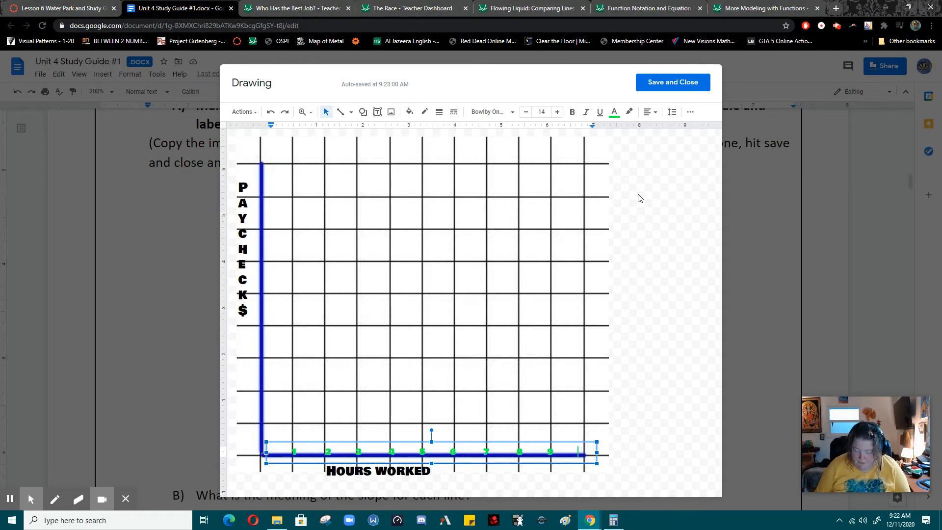
text(0)
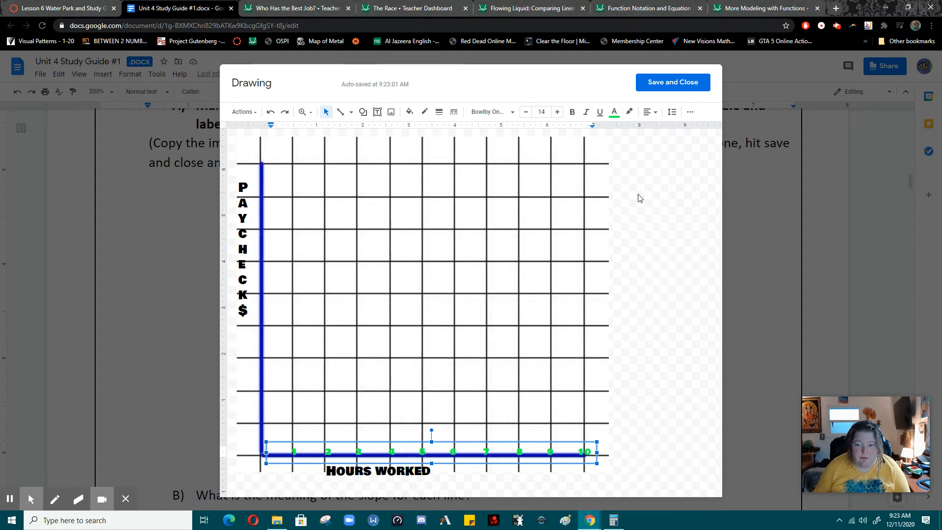
click(835, 27)
click(779, 133)
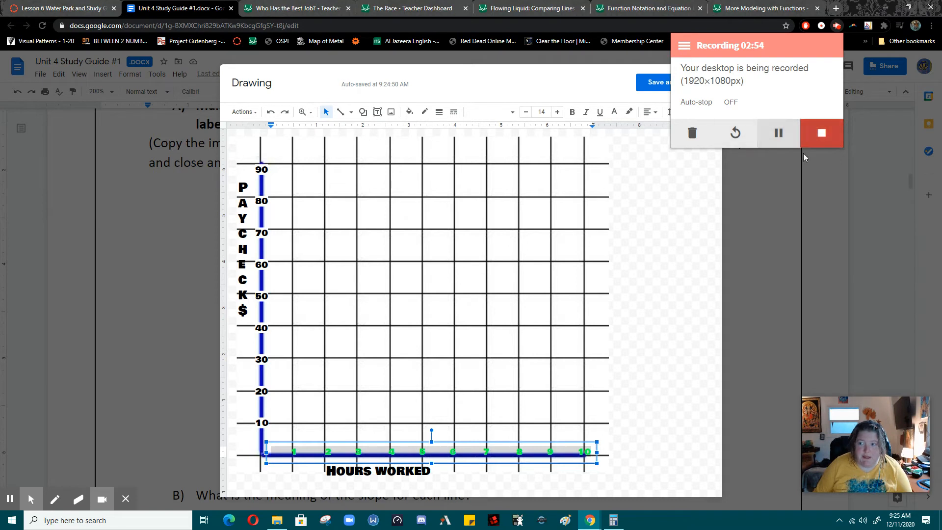
Recolor the horizontal axis numbers 1 to 10 black and give them a white highlight.
click(872, 216)
triple_click(283, 449)
click(594, 449)
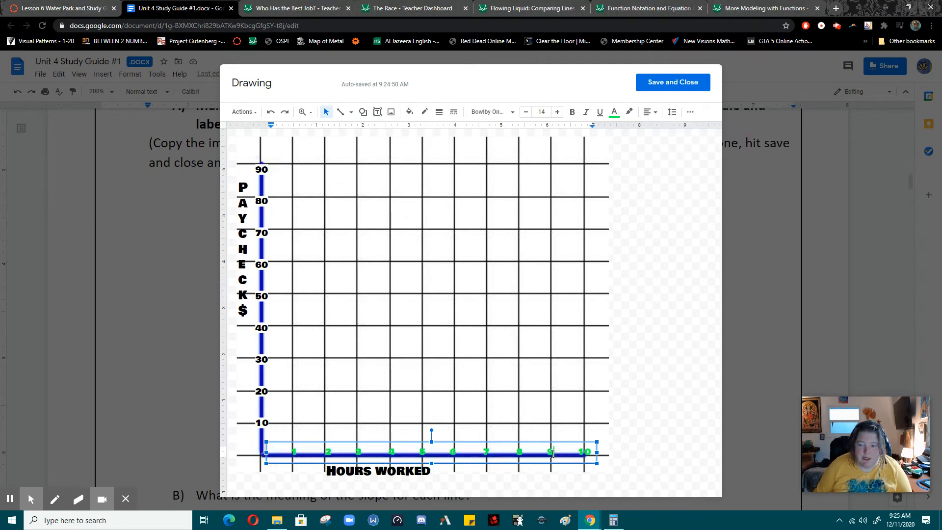
triple_click(593, 449)
click(614, 112)
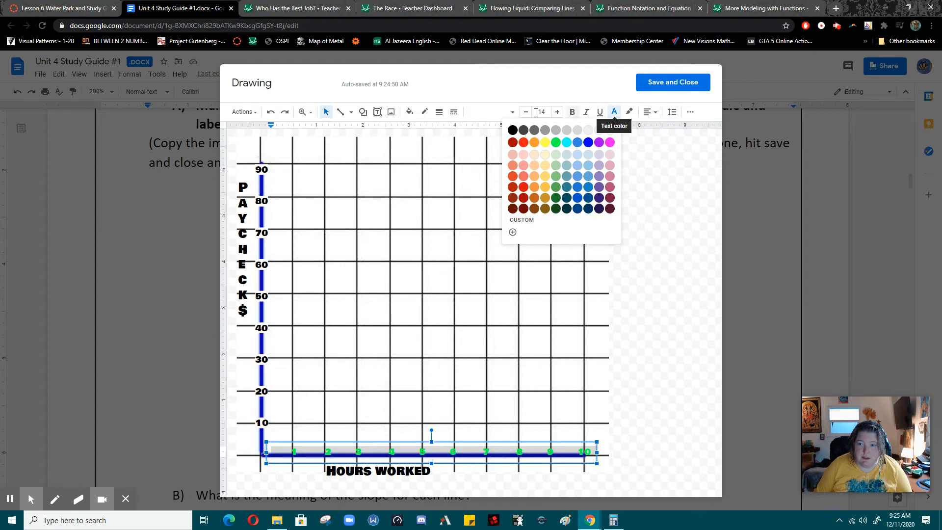
click(513, 130)
click(630, 112)
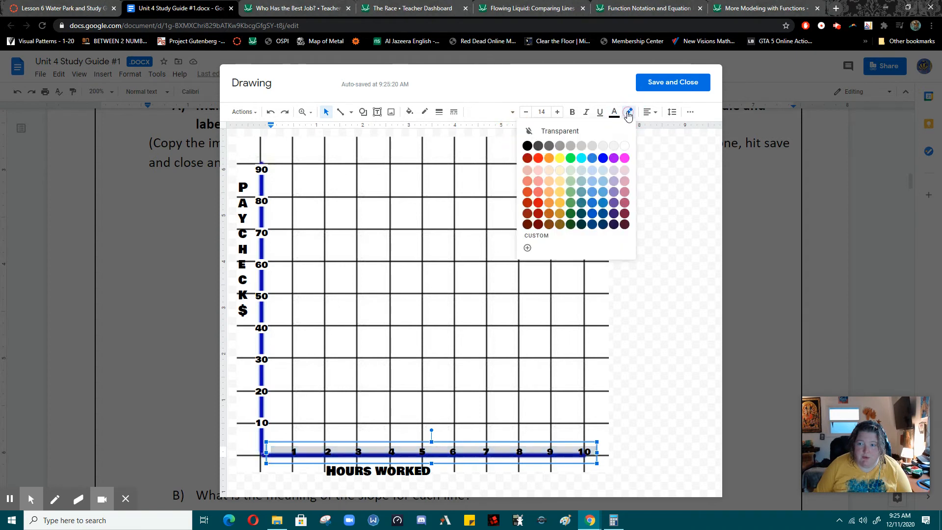
click(625, 149)
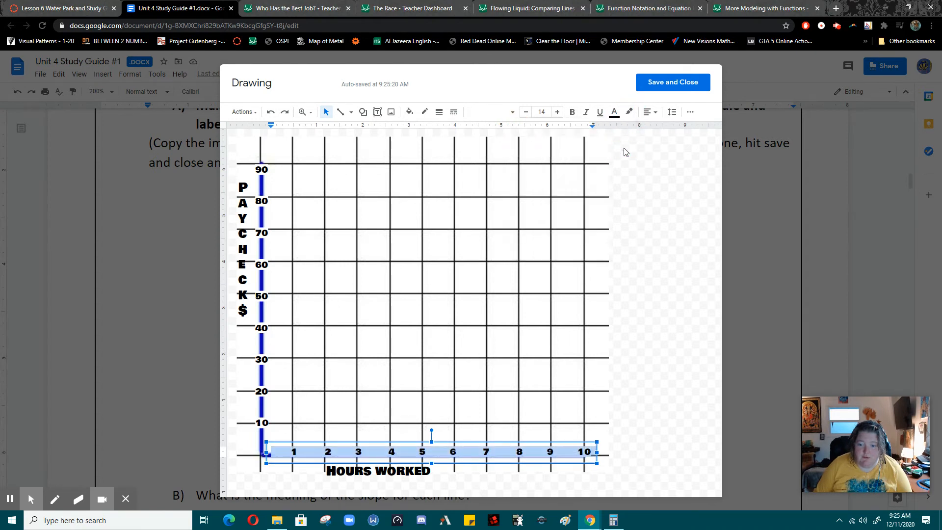
click(655, 210)
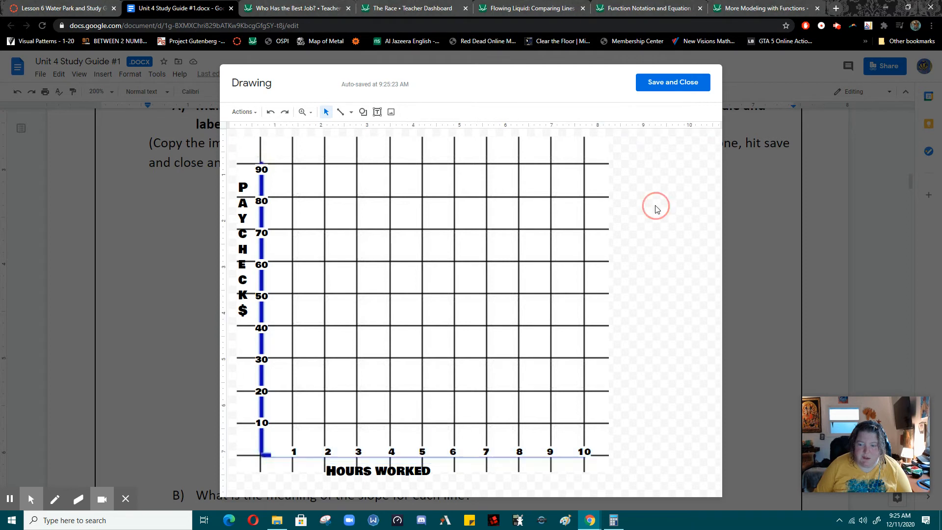
Lower the upper edge of the horizontal axis number box so the numbers sit just below the axis line.
click(413, 447)
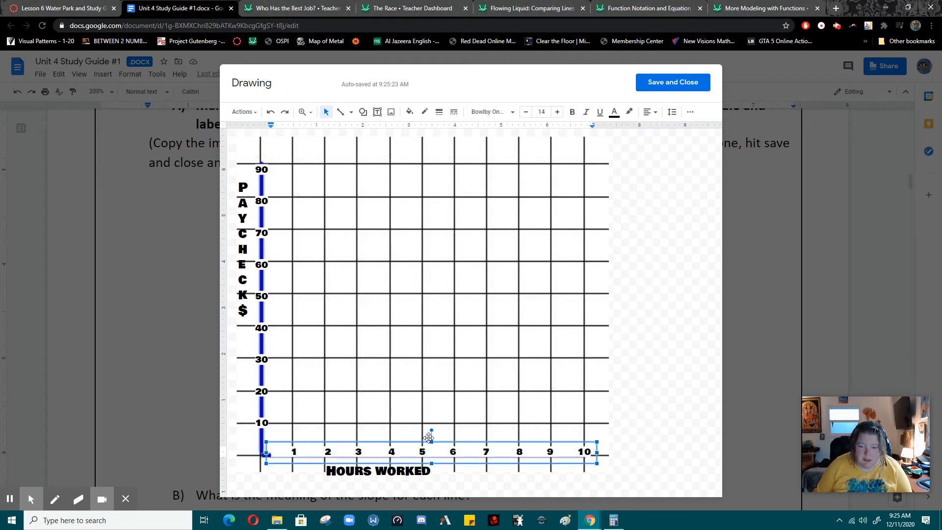
drag(433, 441, 434, 450)
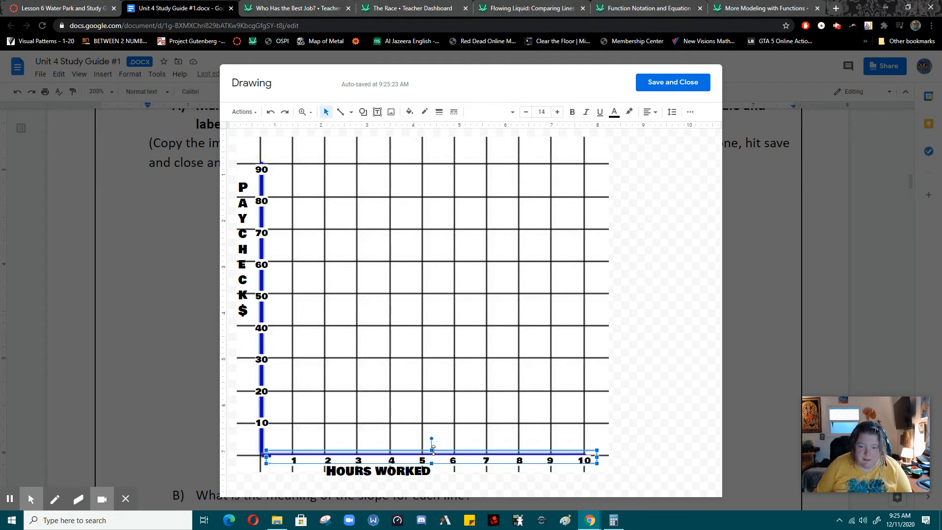
click(633, 373)
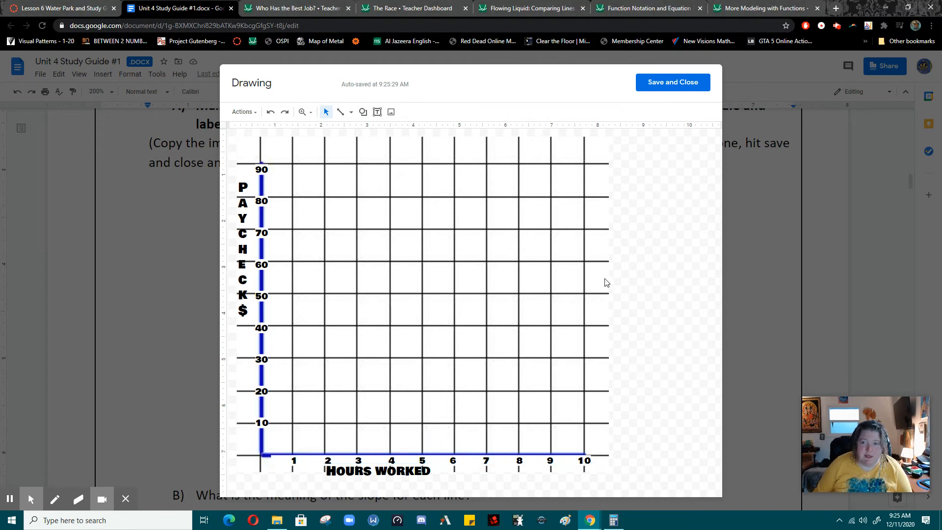
Draw a straight line from the origin to the grid point at 10 hours and $90.
click(349, 114)
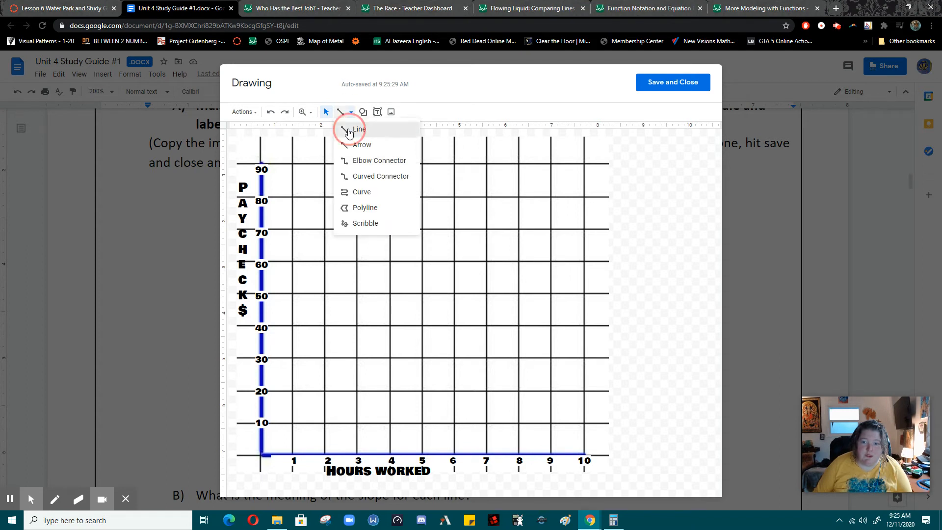
click(348, 128)
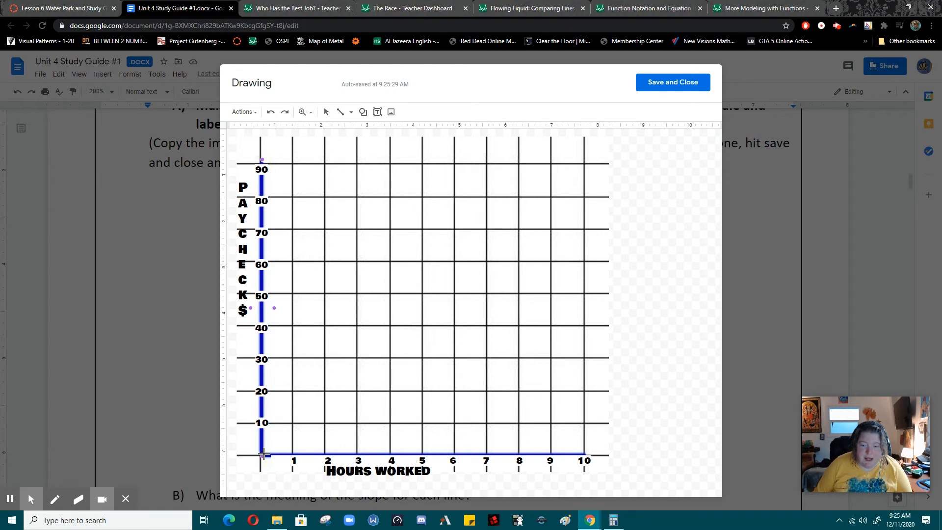
mouse_move(264, 454)
mouse_down()
mouse_move(507, 201)
mouse_move(566, 303)
mouse_move(584, 449)
mouse_move(574, 245)
mouse_move(599, 186)
mouse_move(586, 162)
mouse_up()
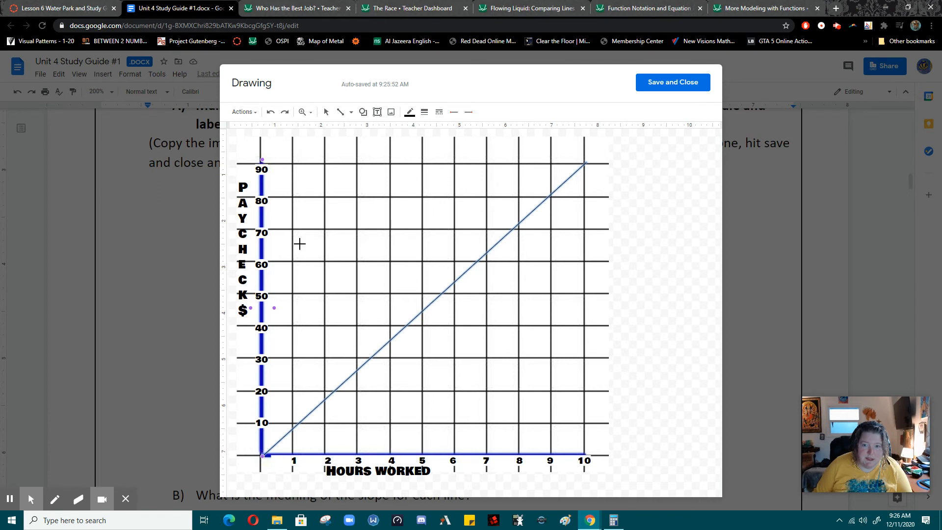
click(326, 112)
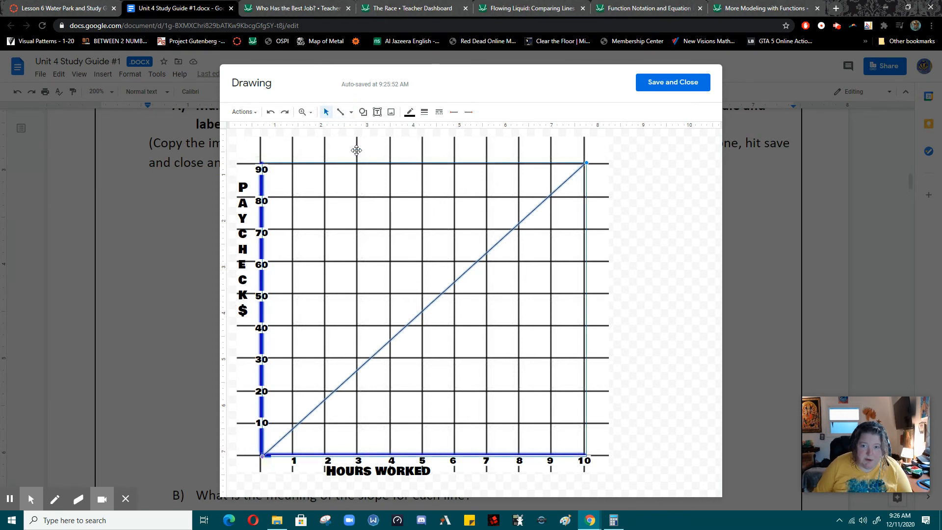
Draw a second, steeper line from the origin through 5 hours and $60 to above the grid, undoing any stray line.
click(340, 112)
mouse_move(262, 454)
mouse_down()
mouse_move(301, 406)
mouse_move(370, 416)
mouse_move(419, 447)
mouse_move(423, 259)
mouse_move(553, 121)
mouse_move(544, 113)
mouse_move(535, 129)
mouse_up()
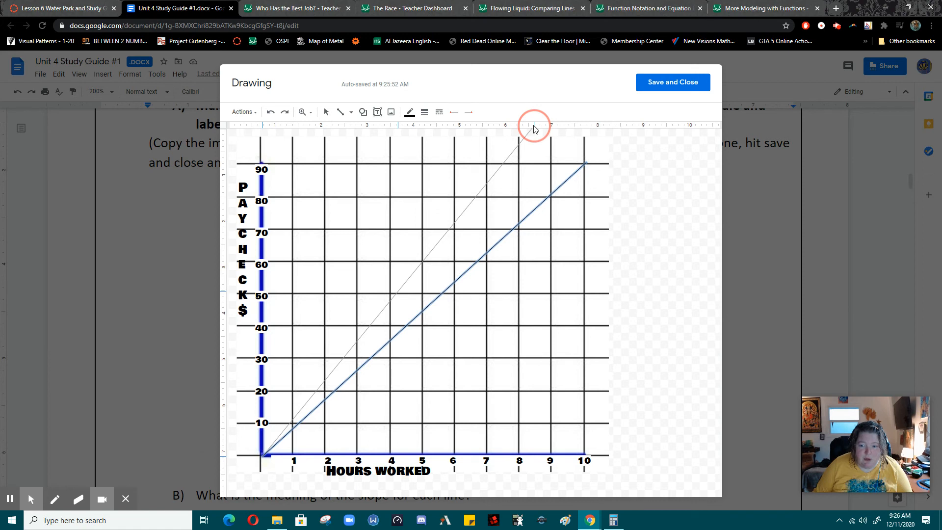
drag(534, 126, 531, 129)
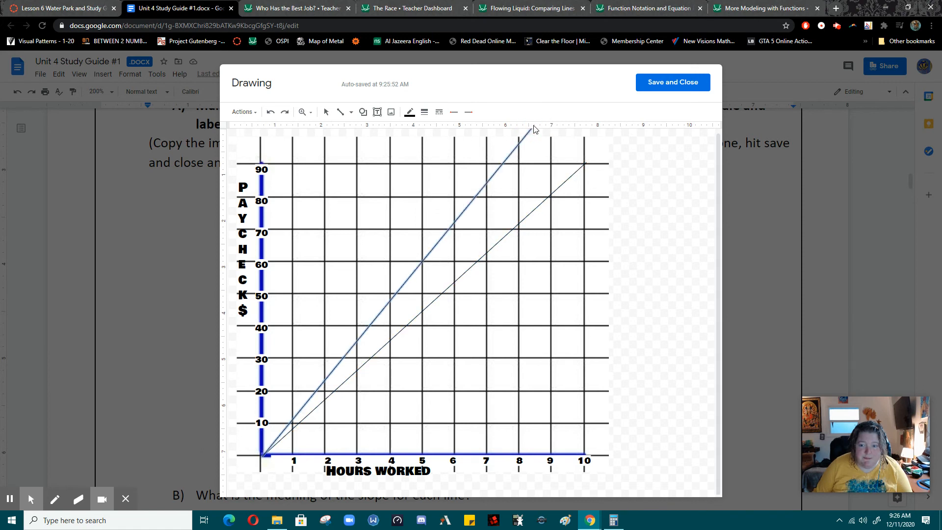
click(654, 208)
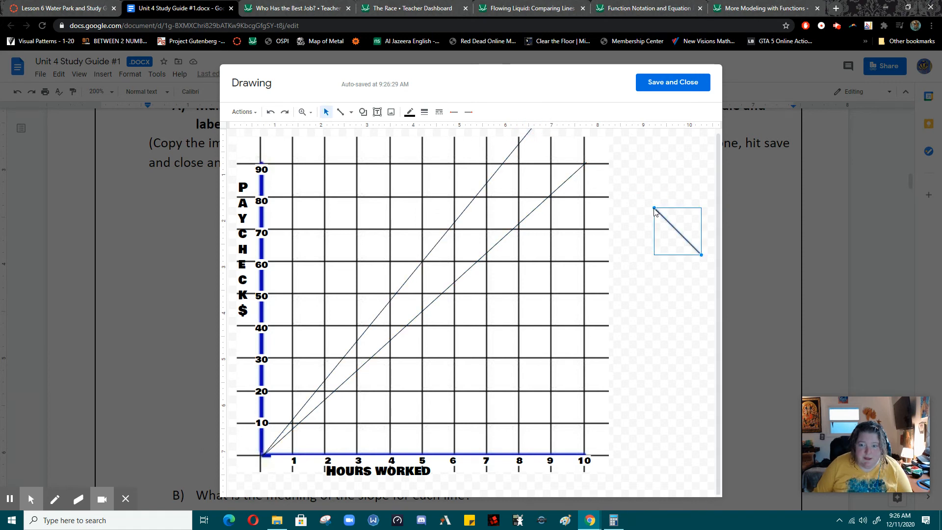
click(272, 112)
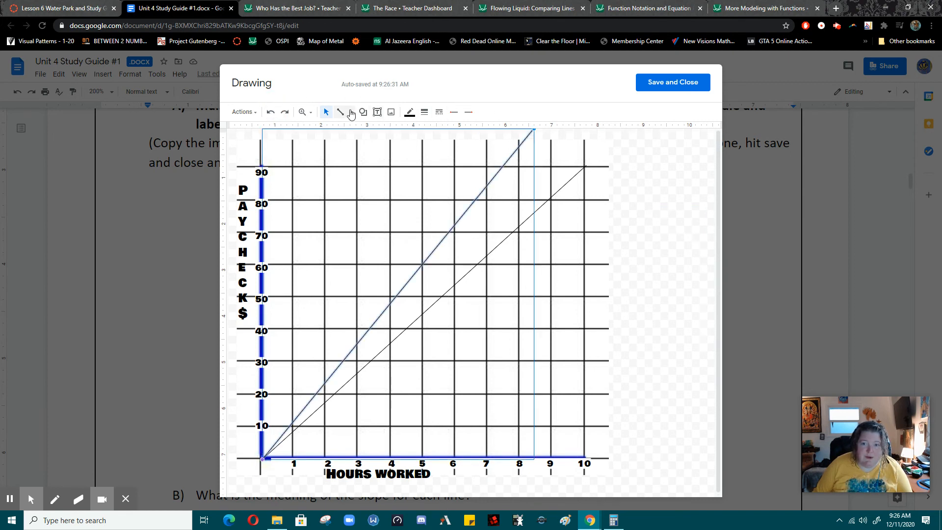
Handwrite "Person 1" below the lower line and "Person 2" above the steeper line with the Scribble tool.
click(352, 113)
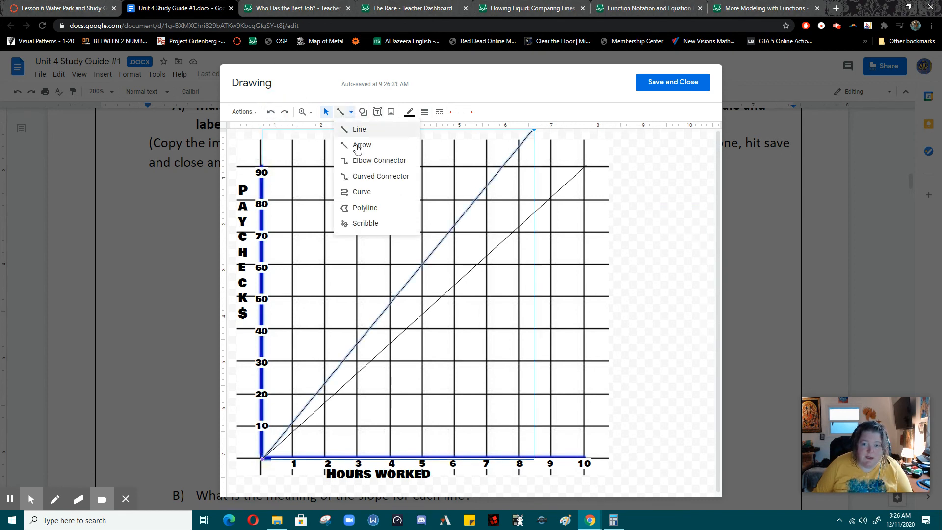
click(347, 225)
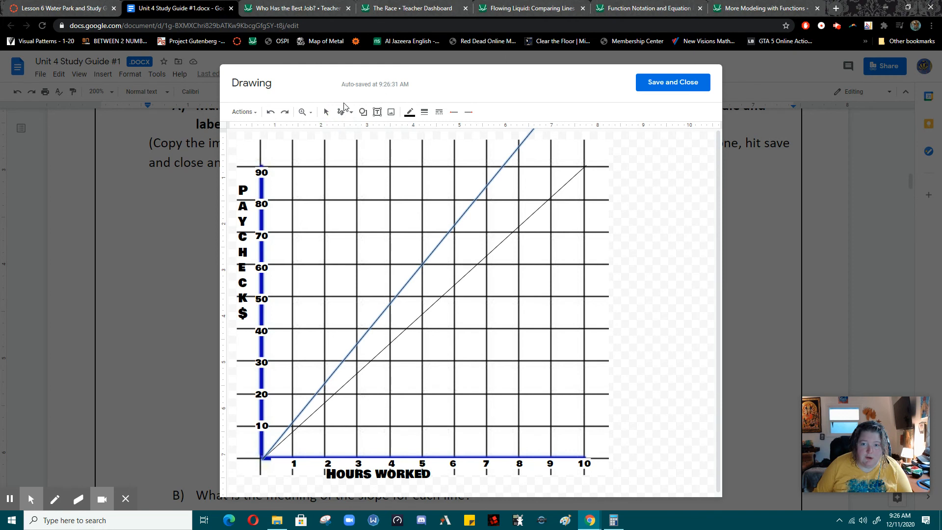
mouse_move(437, 311)
mouse_down()
mouse_move(438, 333)
mouse_move(436, 309)
mouse_move(526, 267)
mouse_move(535, 247)
mouse_move(552, 248)
mouse_up()
drag(558, 214, 572, 244)
mouse_move(326, 244)
mouse_down()
mouse_move(352, 286)
mouse_move(355, 248)
mouse_move(393, 245)
mouse_move(427, 204)
mouse_move(454, 211)
mouse_move(459, 164)
mouse_move(495, 173)
mouse_up()
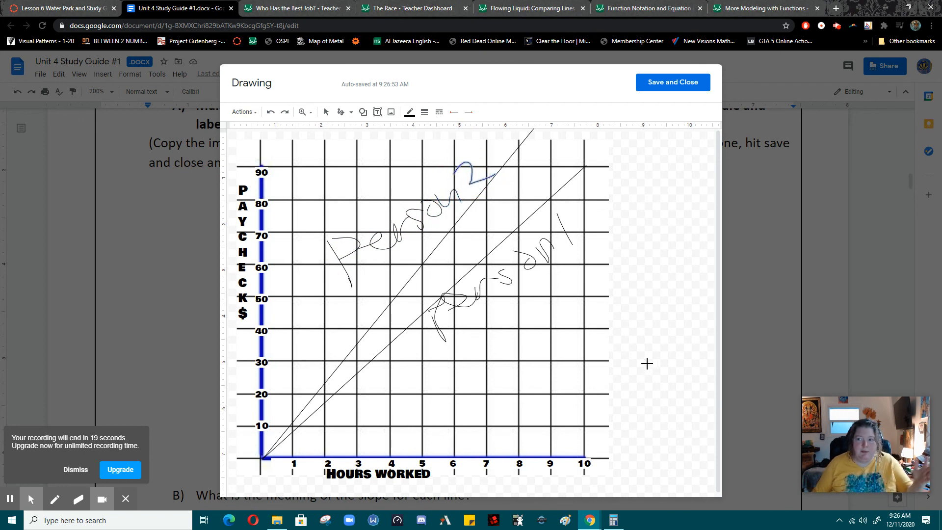
Save and close the drawing, and review the graph in the document at 100% zoom.
click(673, 84)
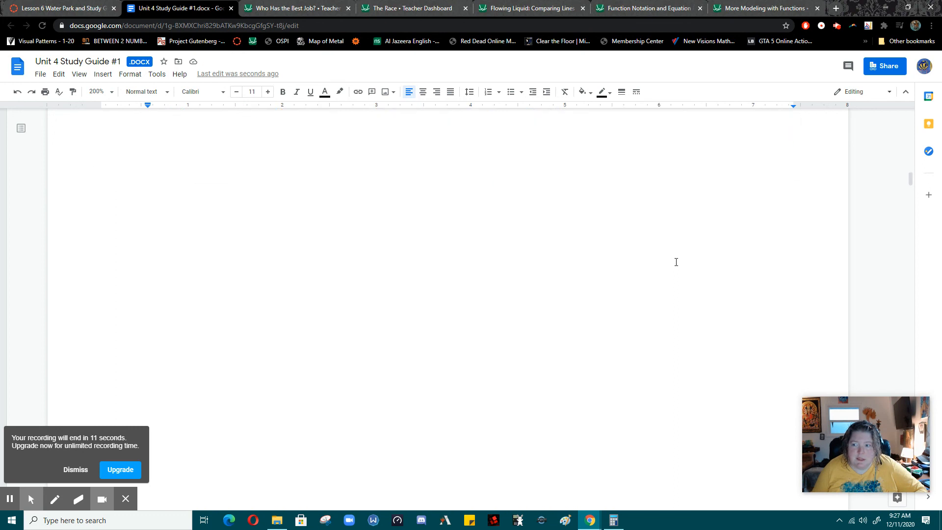
scroll(676, 262, down, 10)
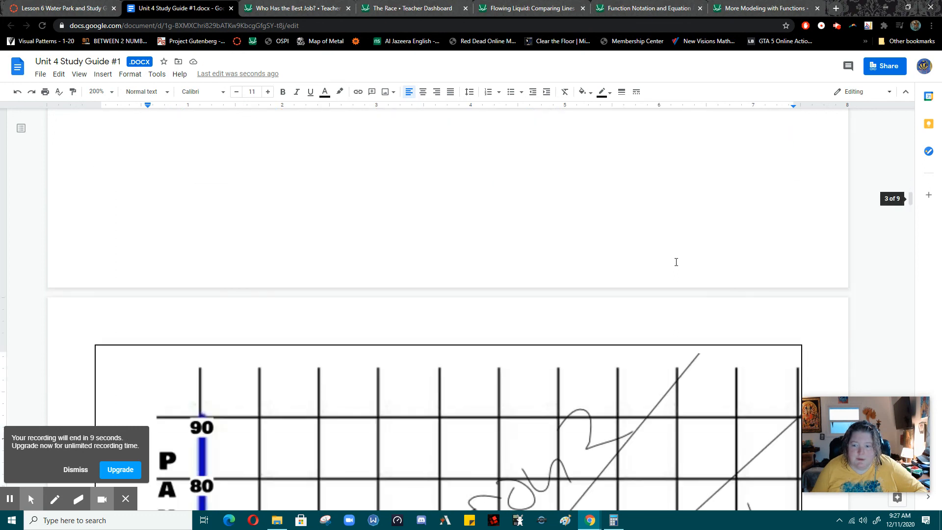
scroll(676, 262, down, 3)
scroll(676, 262, up, 2)
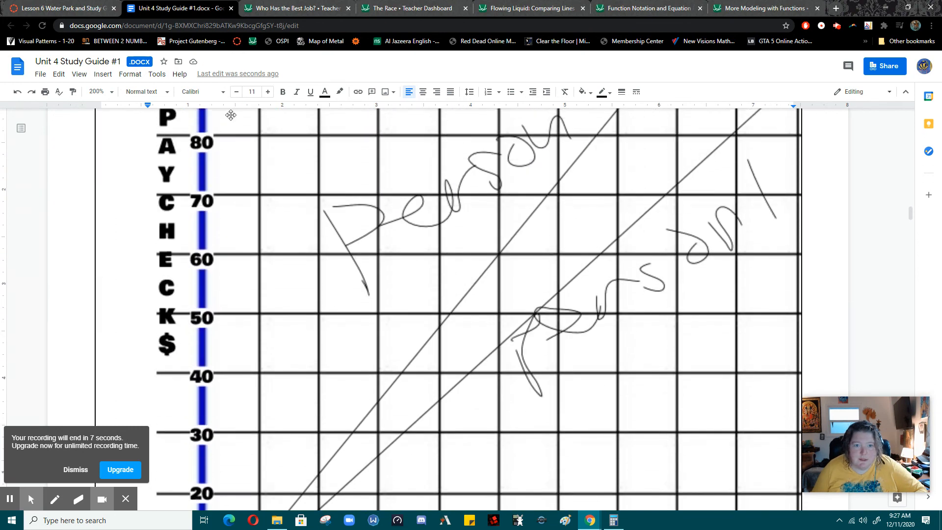
click(96, 94)
click(93, 211)
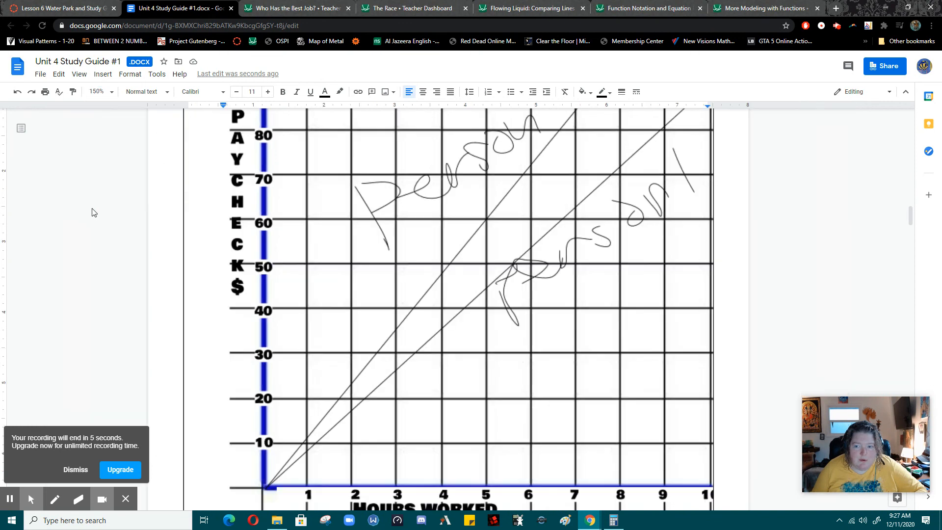
scroll(625, 308, up, 1)
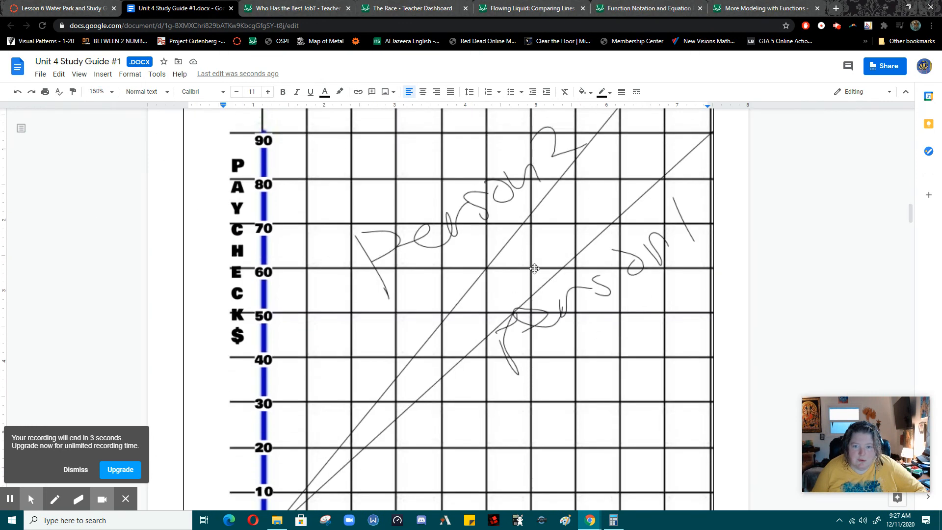
click(99, 91)
click(113, 187)
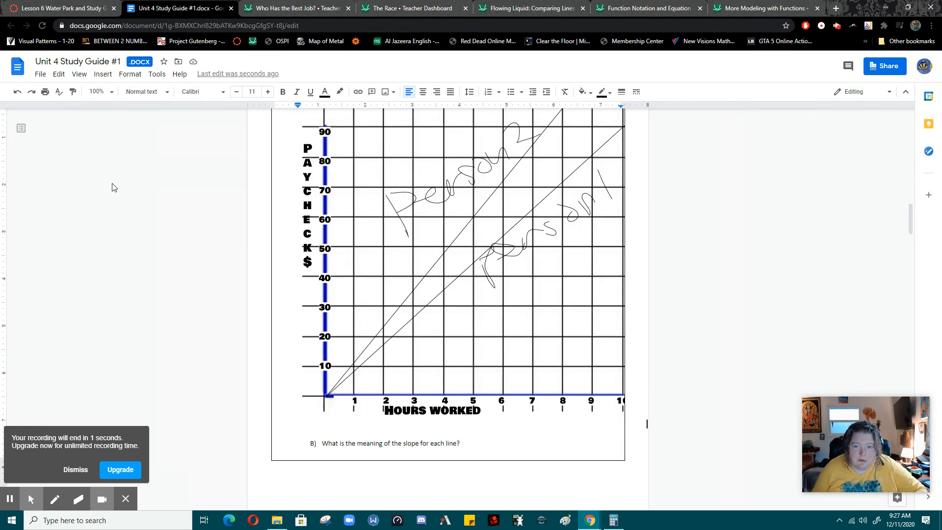